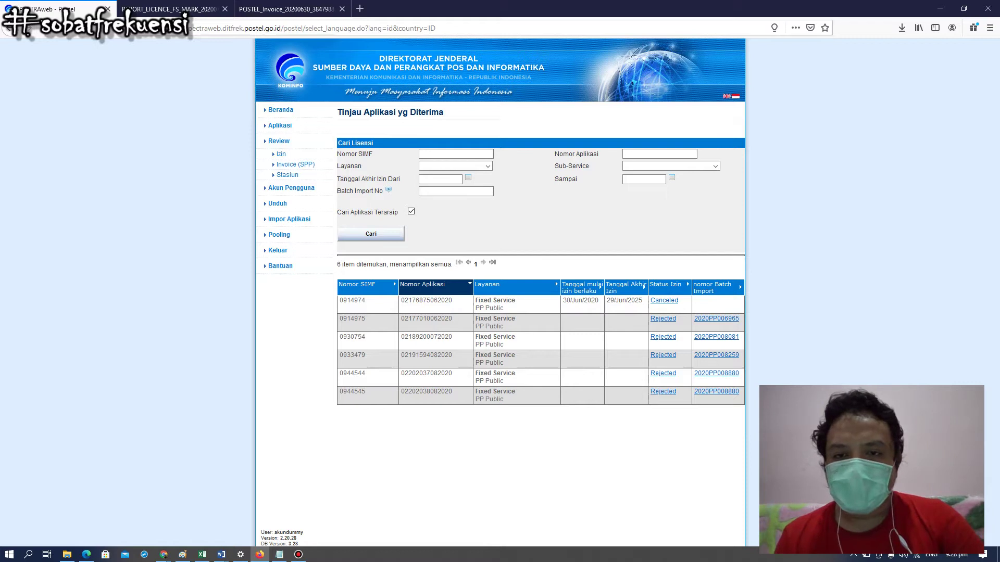
Step: View the licence status details of the canceled Fixed Service application, and close them
left_click(664, 301)
left_click(657, 319)
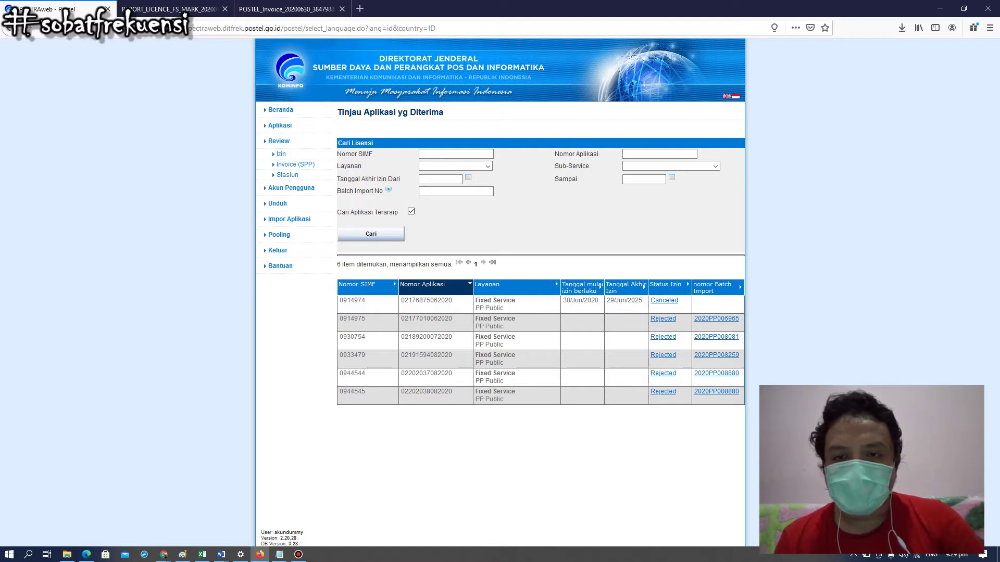
left_click(665, 301)
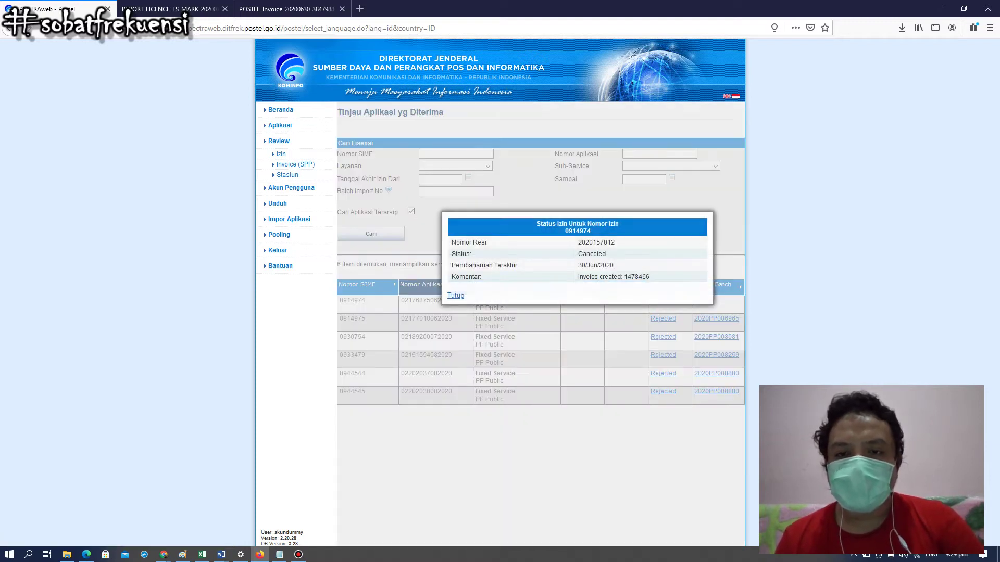
left_click(455, 296)
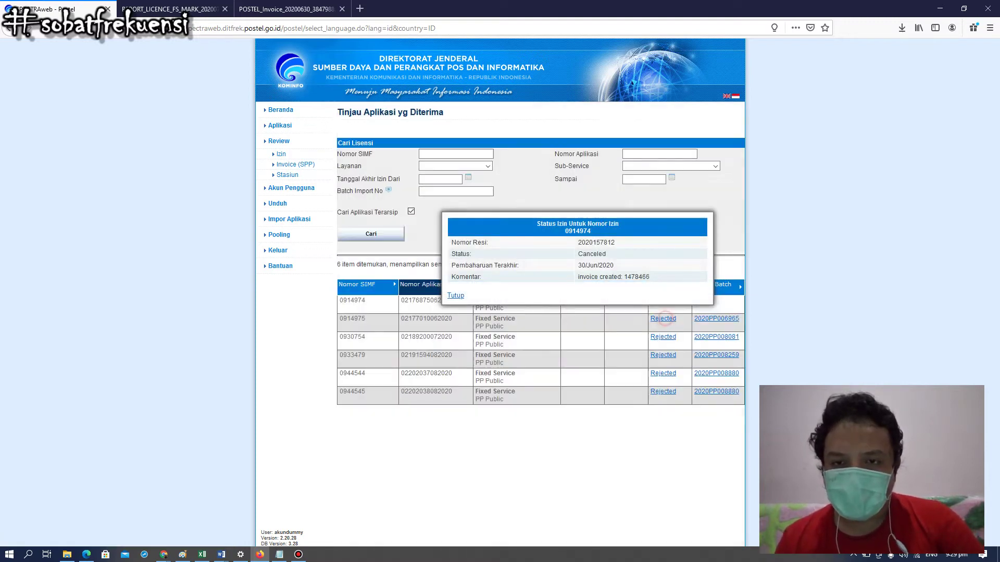
Step: Reopen the canceled application's status details and highlight the invoice comment to examine it
left_click(658, 302)
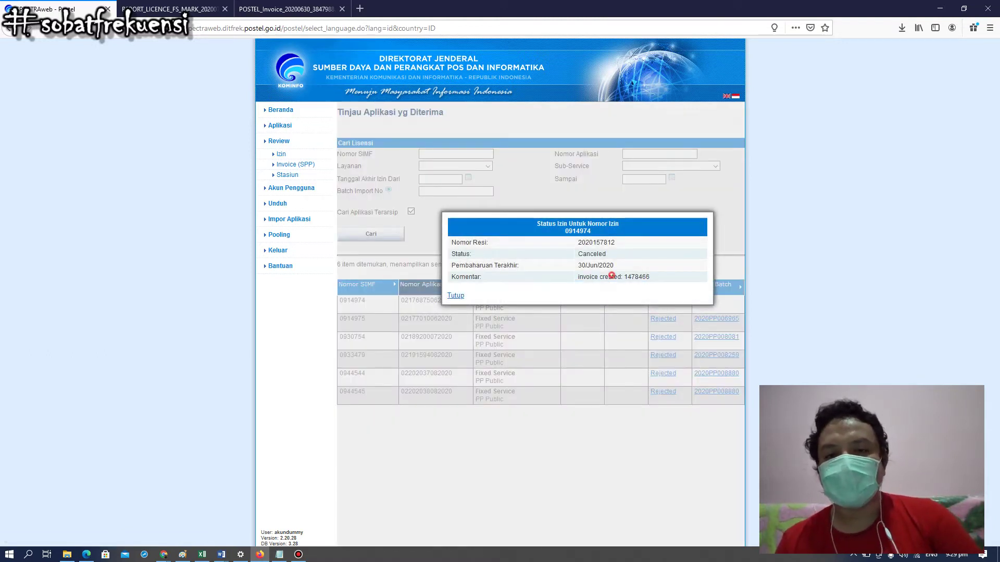
triple_click(612, 276)
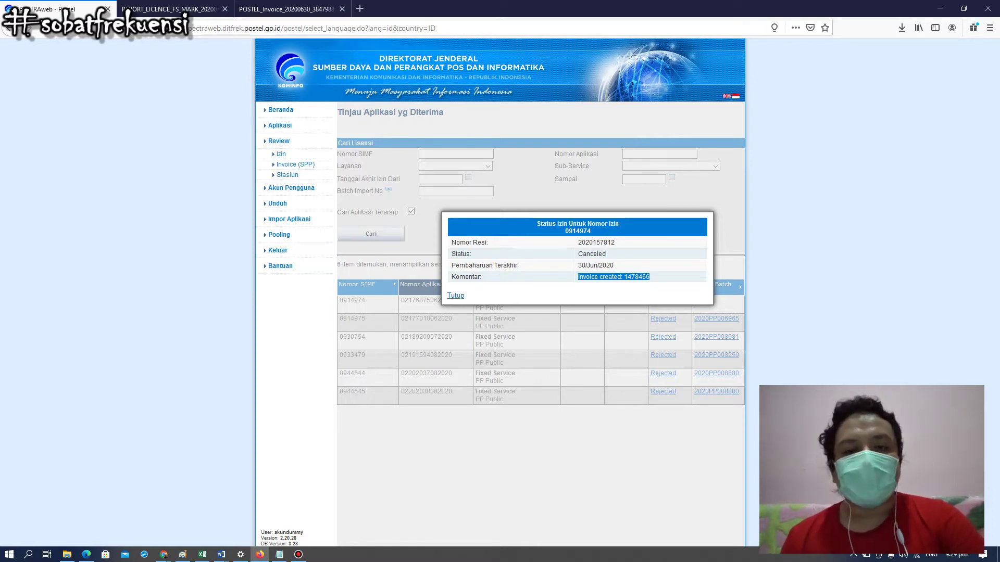
left_click(614, 389)
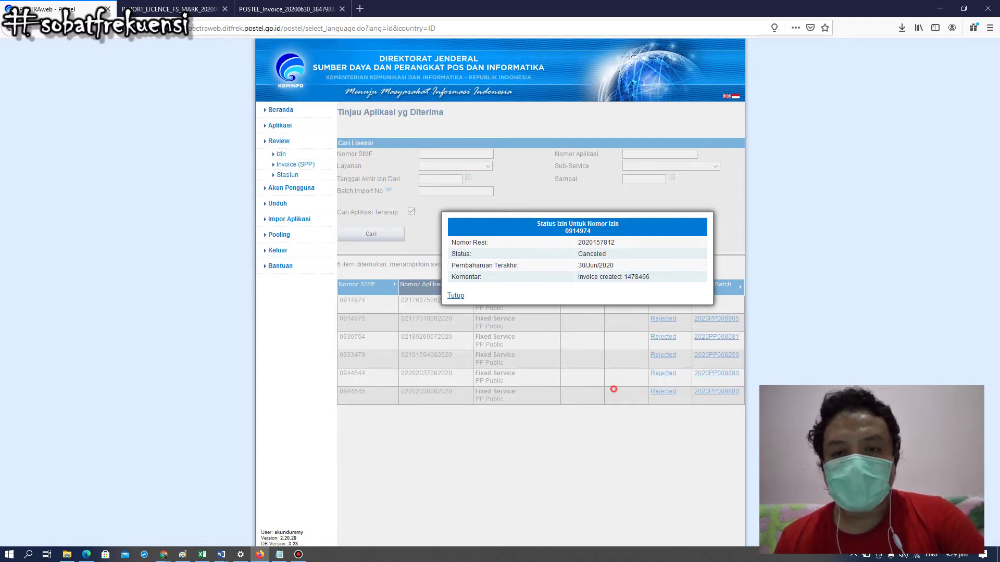
left_click(664, 300)
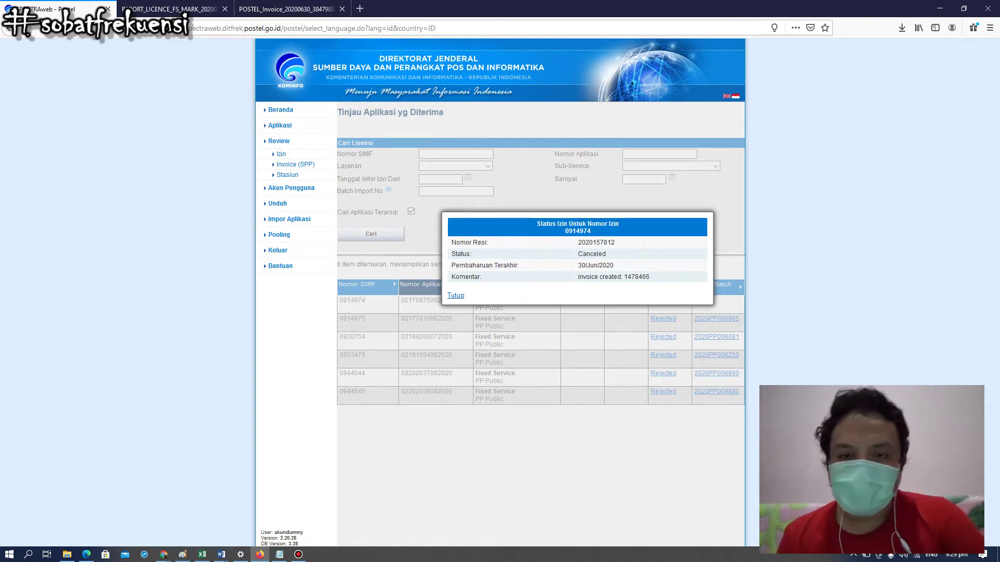
triple_click(587, 279)
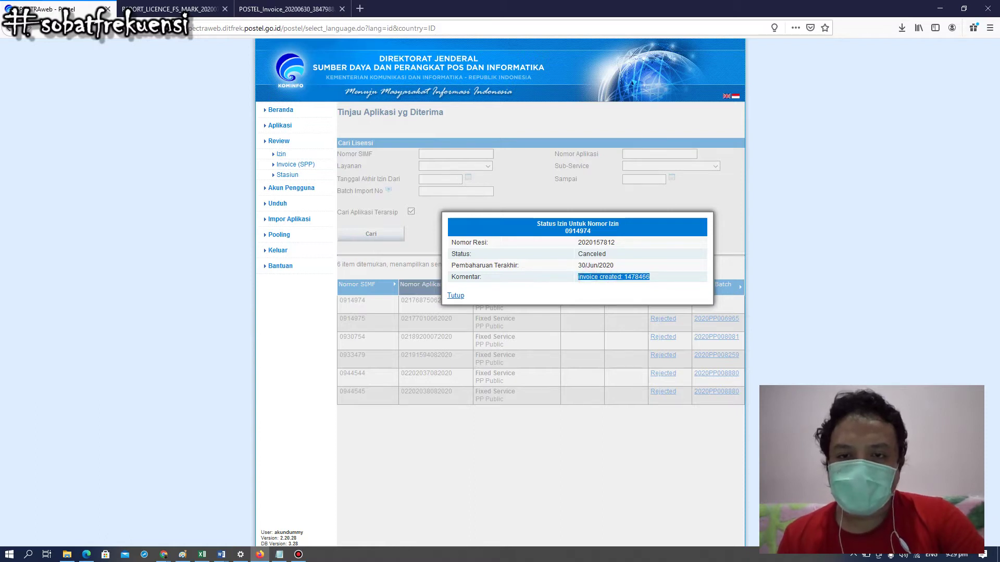
left_click(604, 321)
Step: View the status details of the first rejected application, highlight its status, and close the details
left_click(662, 319)
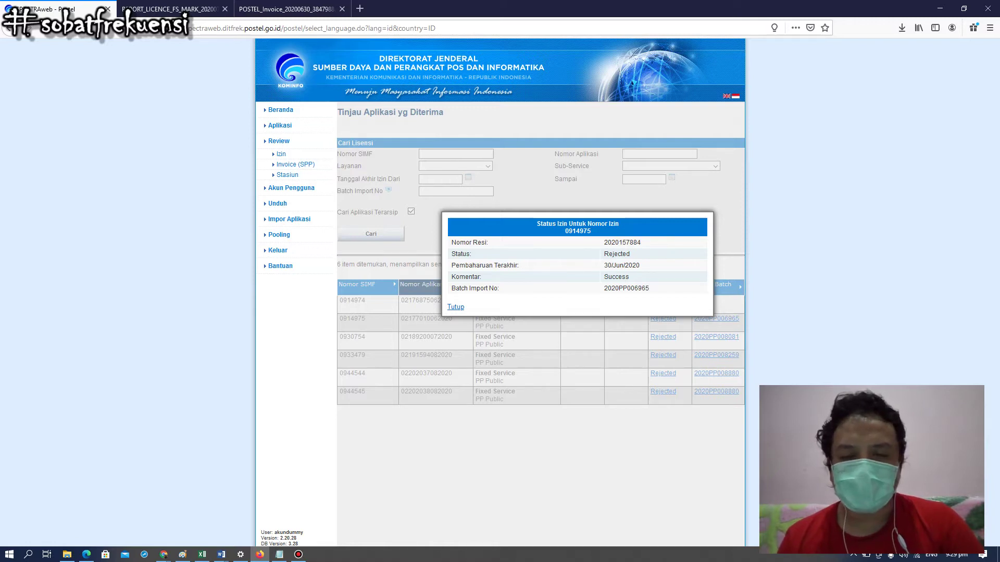
double_click(616, 254)
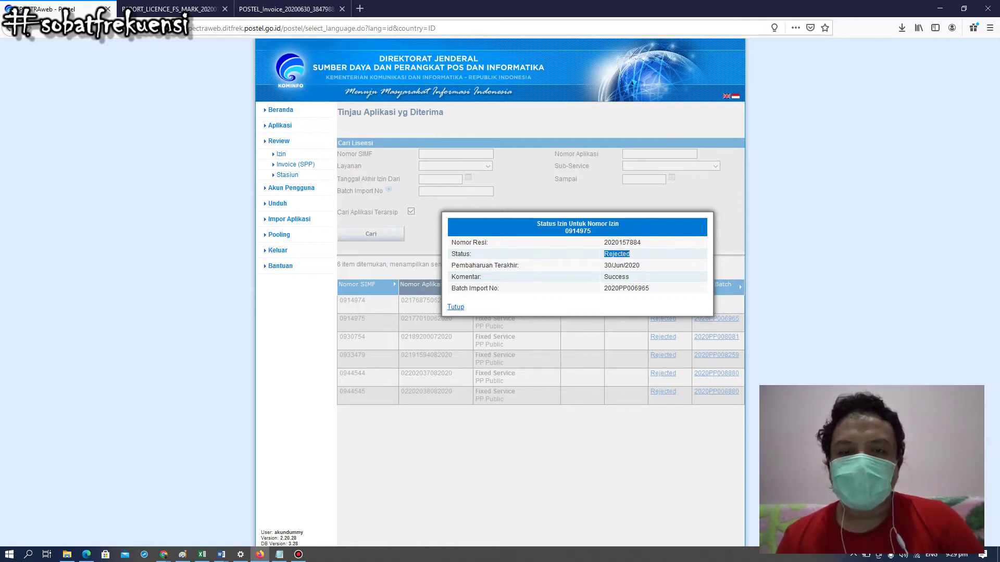
left_click(456, 307)
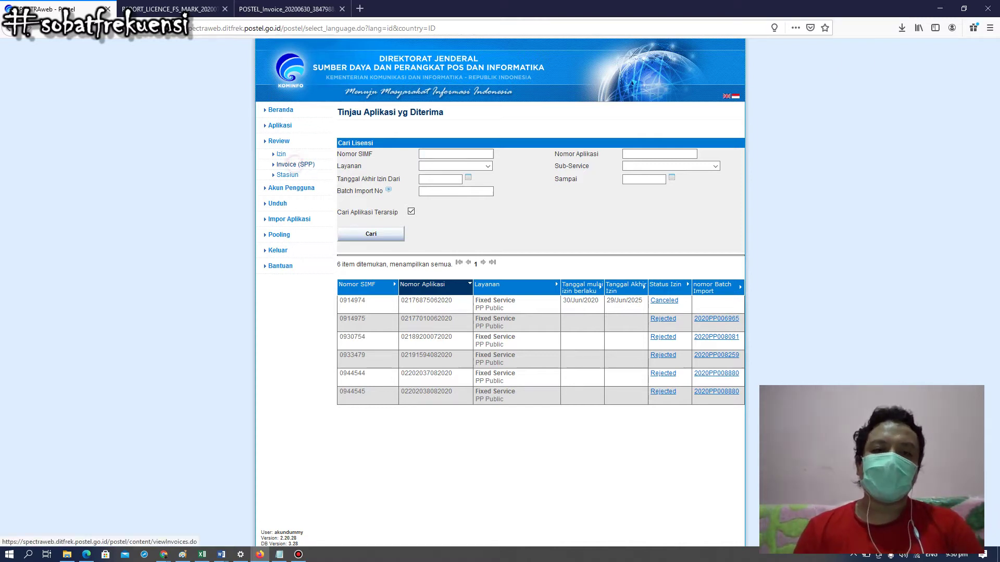
Step: Open the invoice (SPP) review and set the invoice status filter to blank so every status is included
left_click(295, 165)
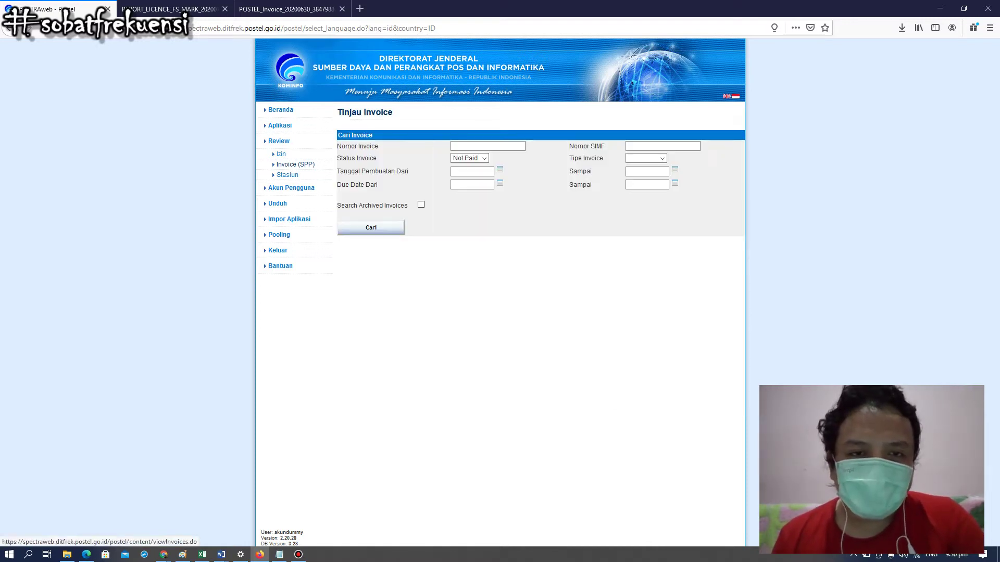
left_click(468, 159)
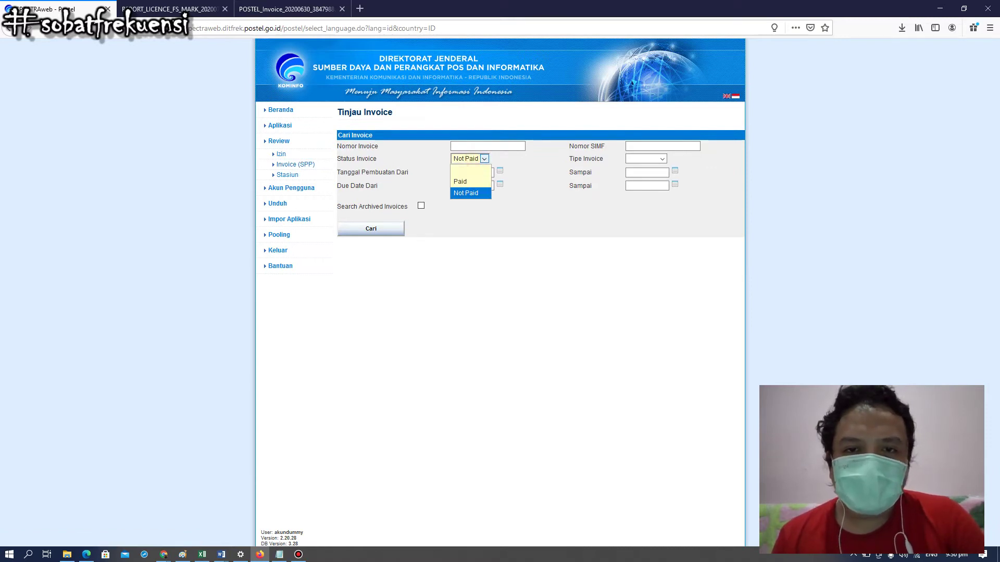
left_click(468, 169)
left_click(468, 159)
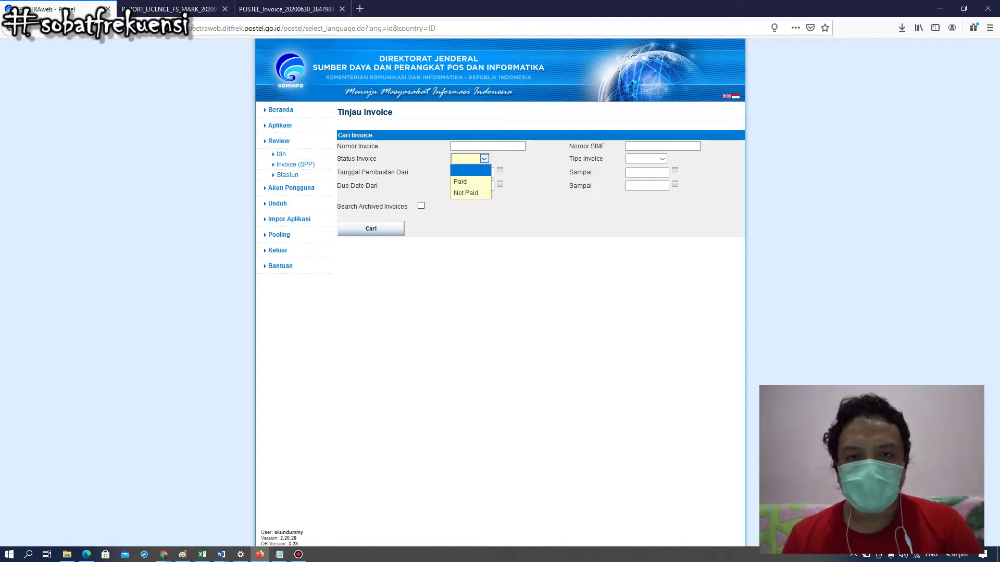
left_click(485, 159)
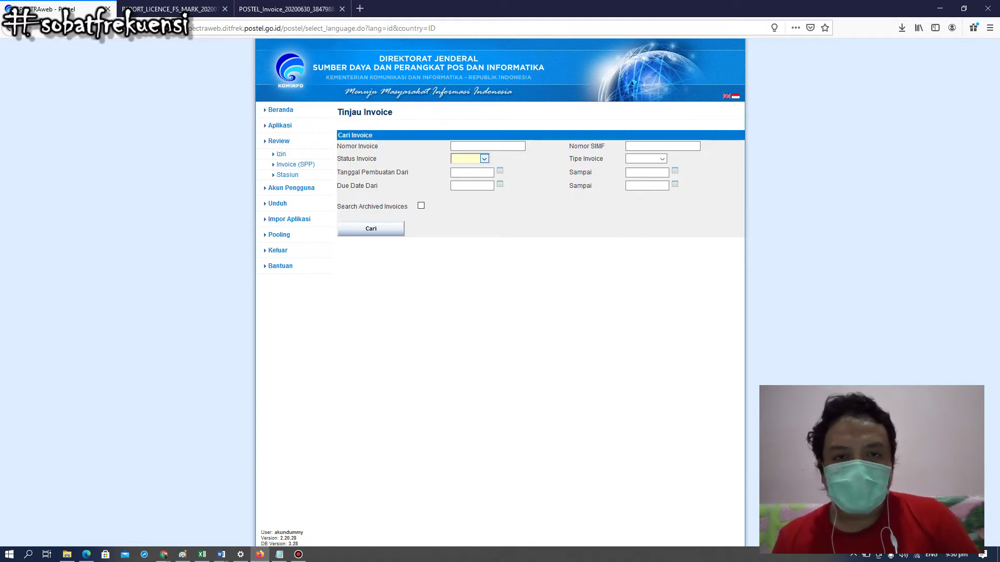
left_click(507, 147)
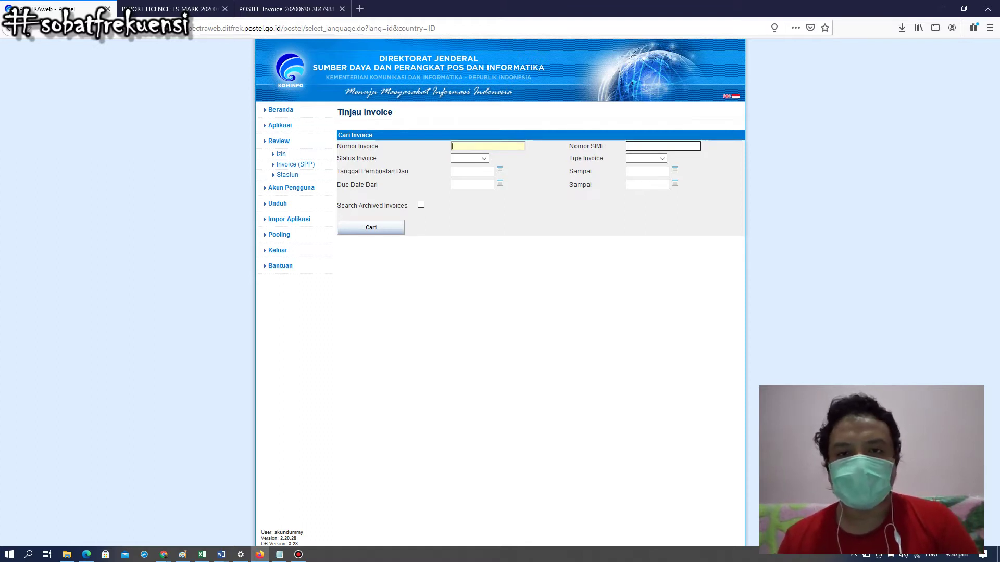
left_click(484, 159)
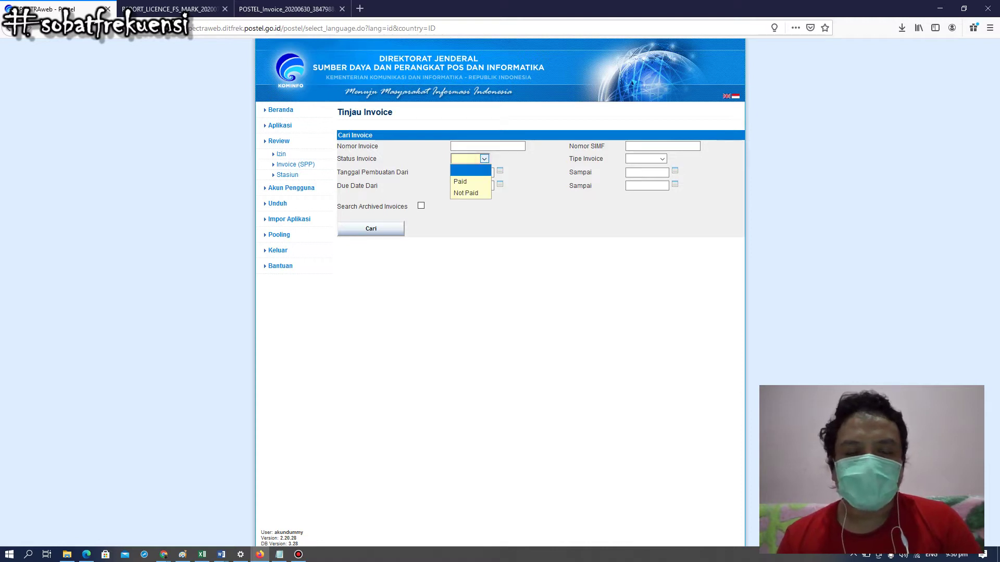
left_click(473, 169)
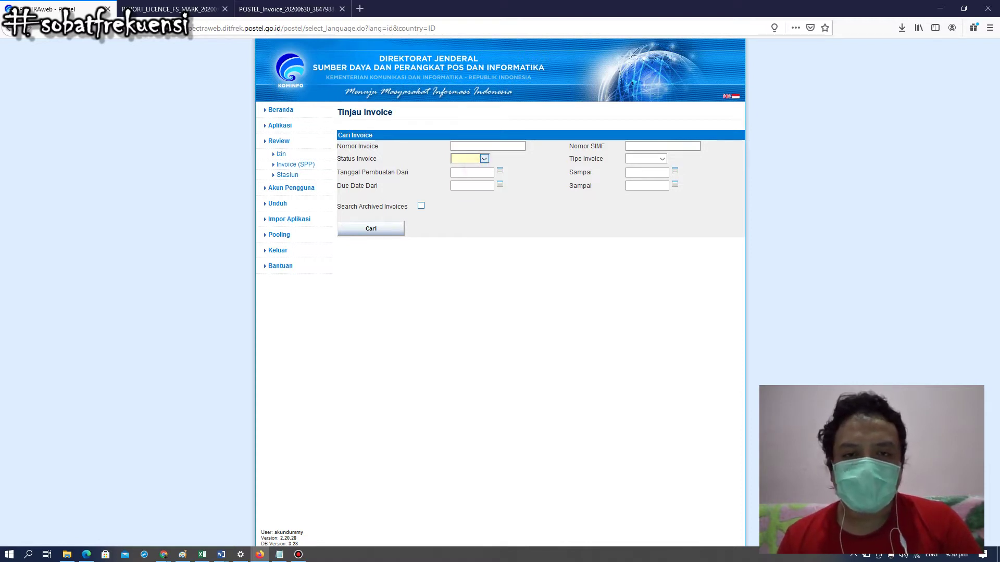
Step: Search the invoices with archived ones included, and examine the payment status of the listed invoice
left_click(420, 205)
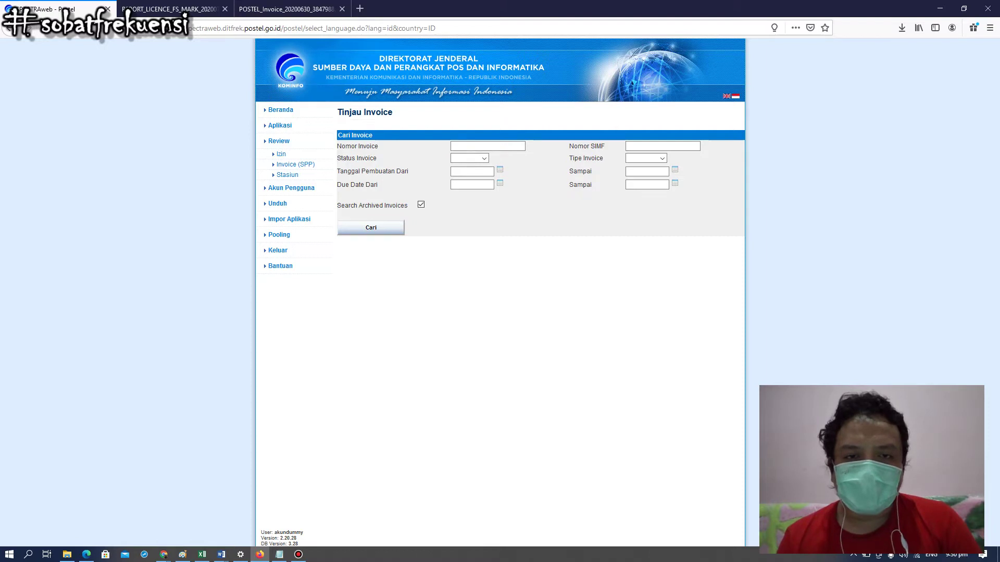
left_click(367, 228)
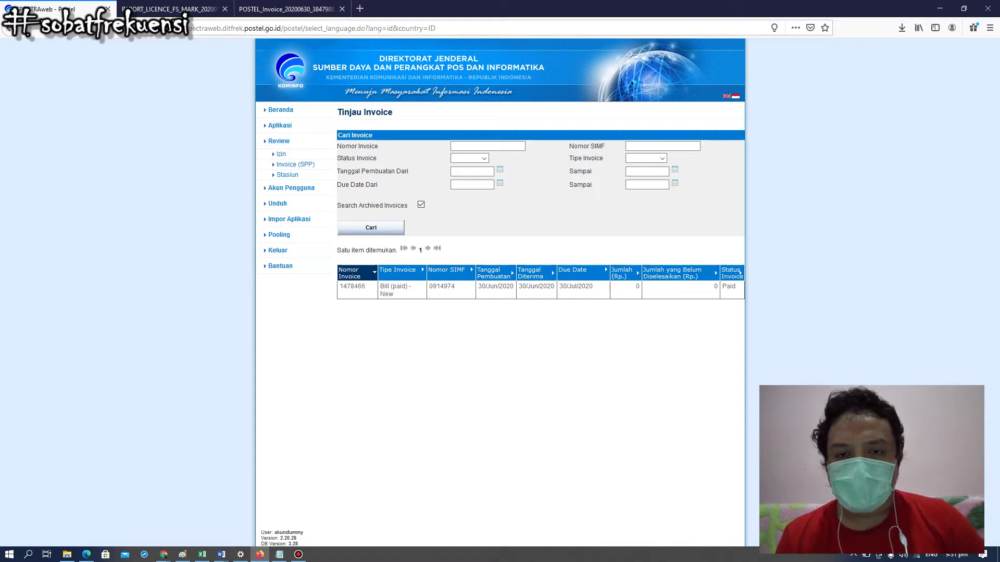
double_click(729, 286)
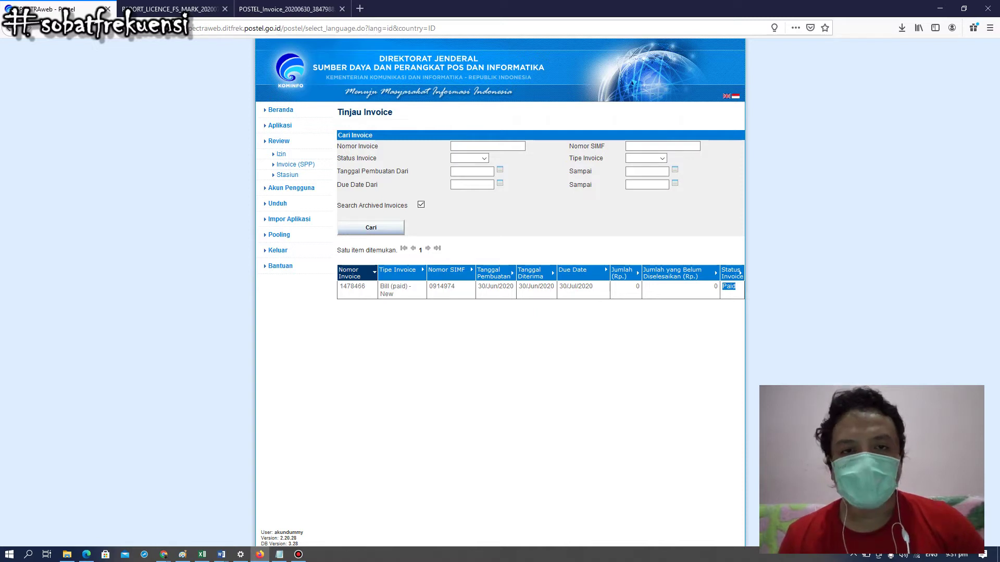
left_click(596, 352)
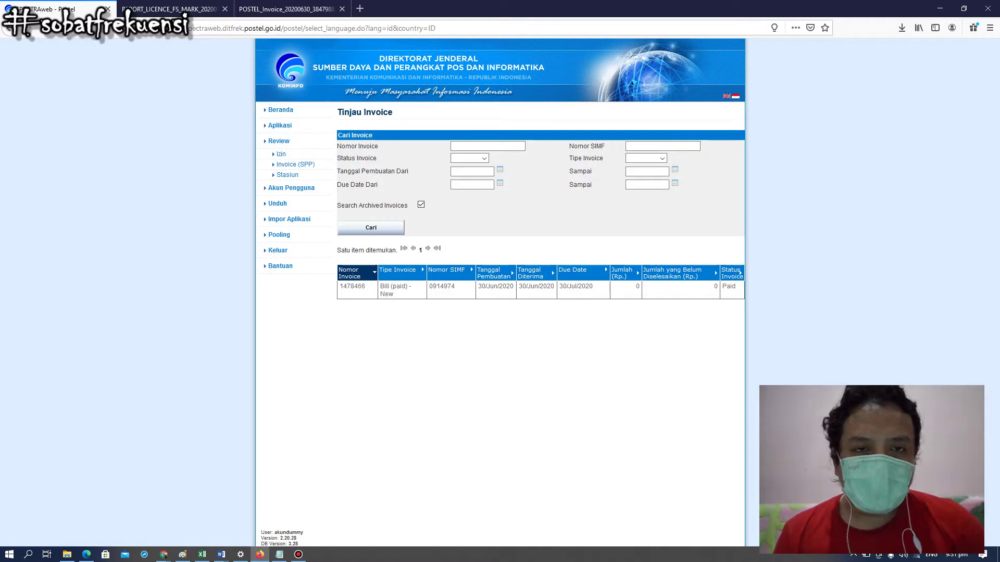
Step: Open the station review and set the service to Fixed Service for the station search
left_click(287, 175)
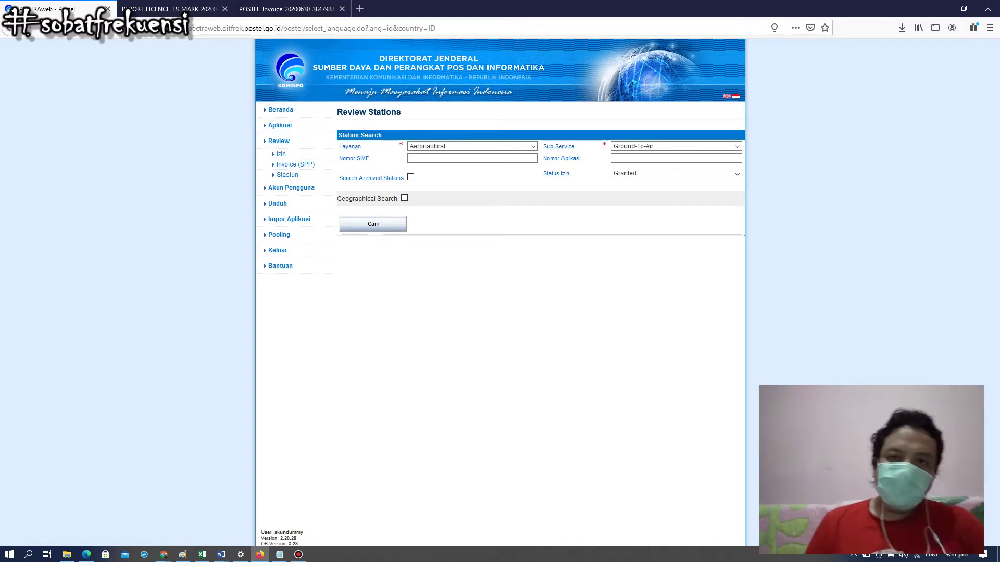
left_click(532, 146)
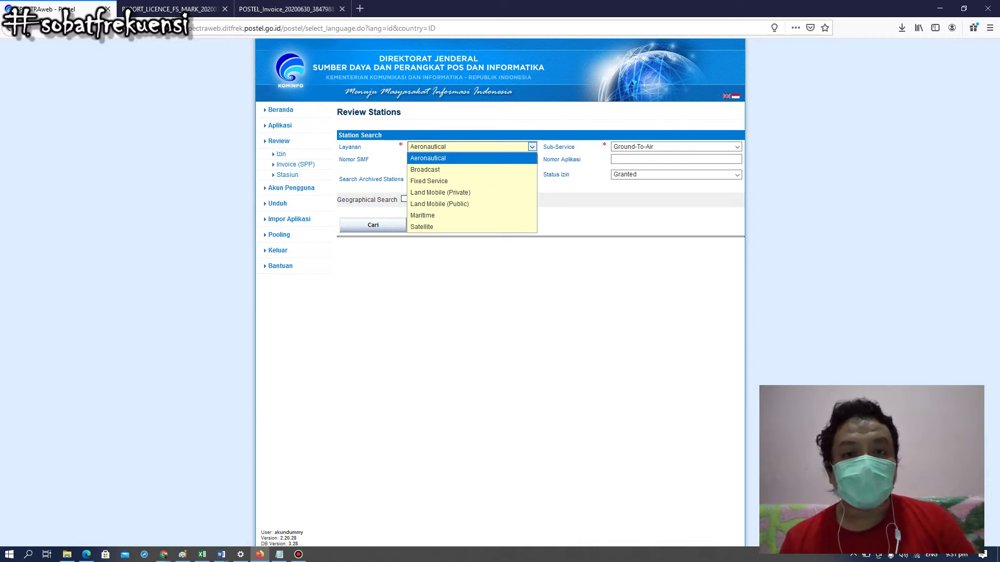
left_click(522, 256)
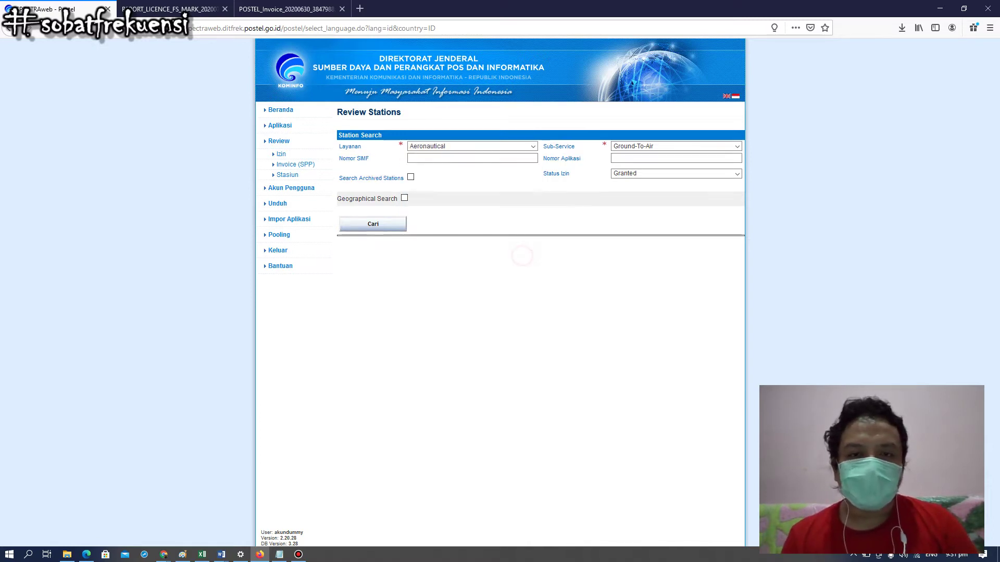
left_click(483, 146)
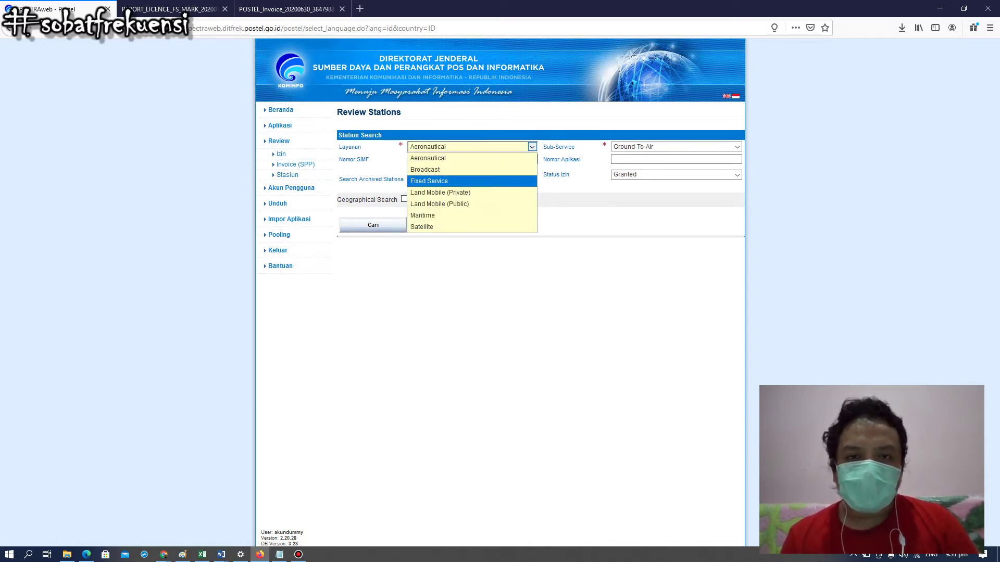
left_click(429, 180)
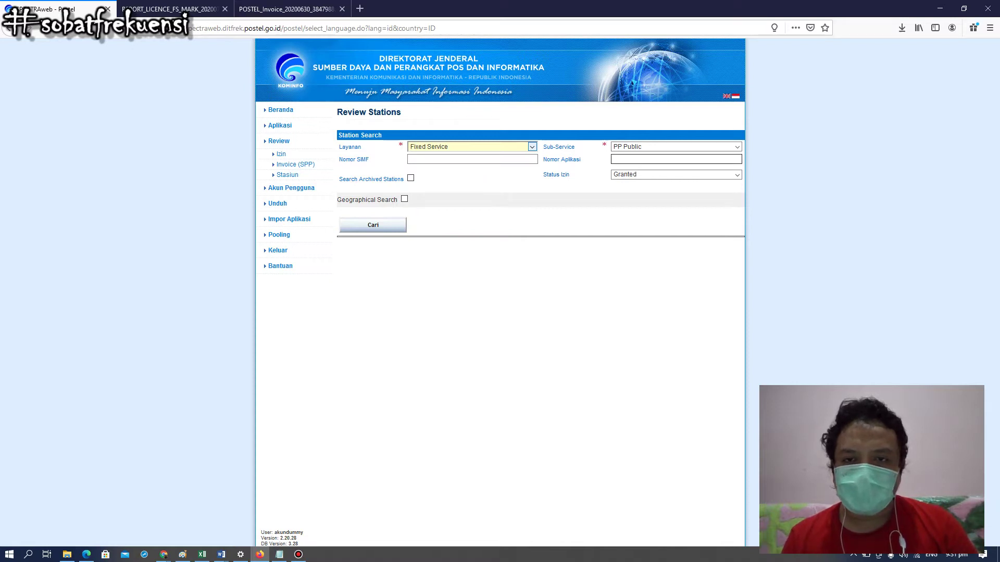
Step: Search the stations with a blank licence status and archived stations included, and look through the resulting station list
left_click(650, 174)
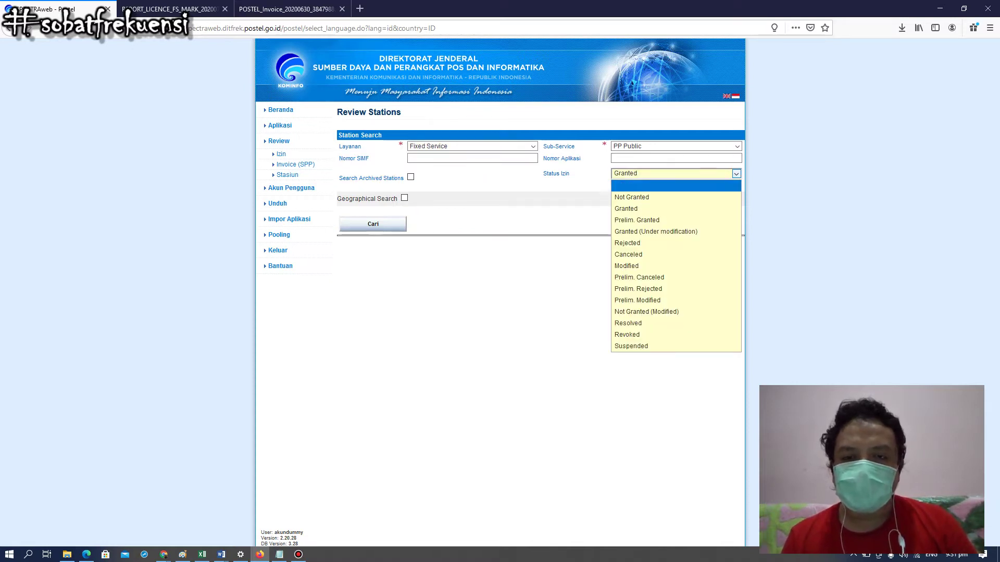
left_click(650, 186)
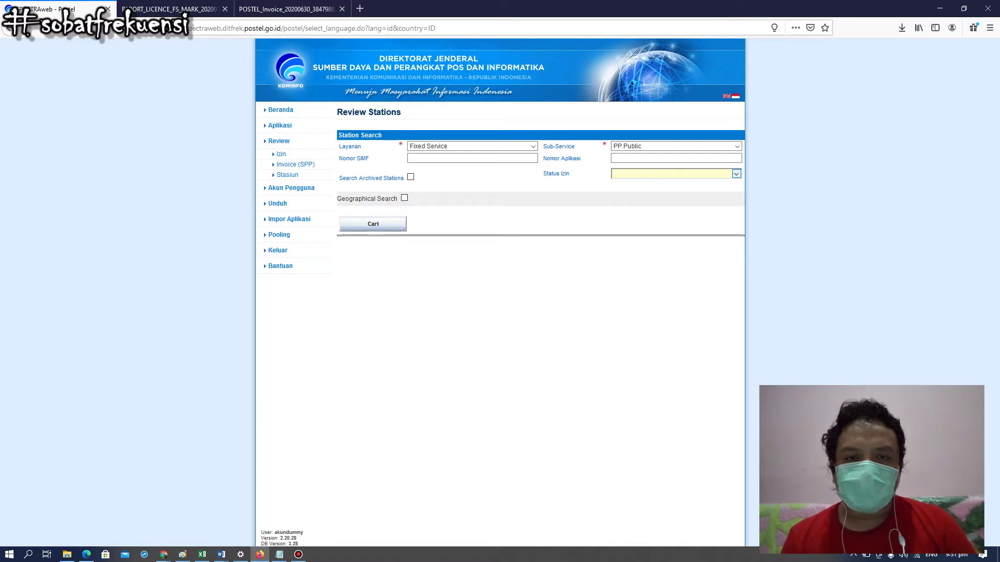
left_click(411, 177)
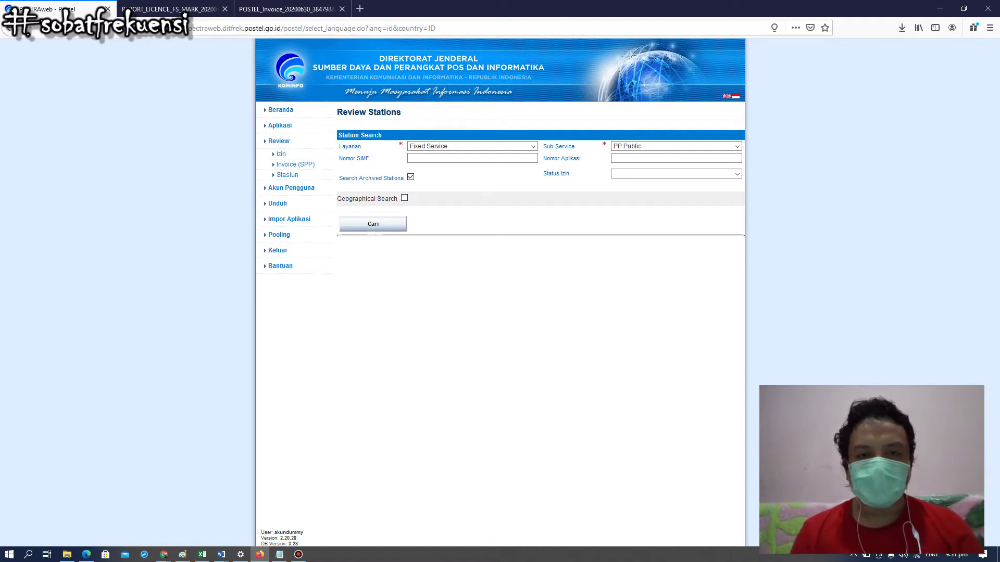
left_click(367, 224)
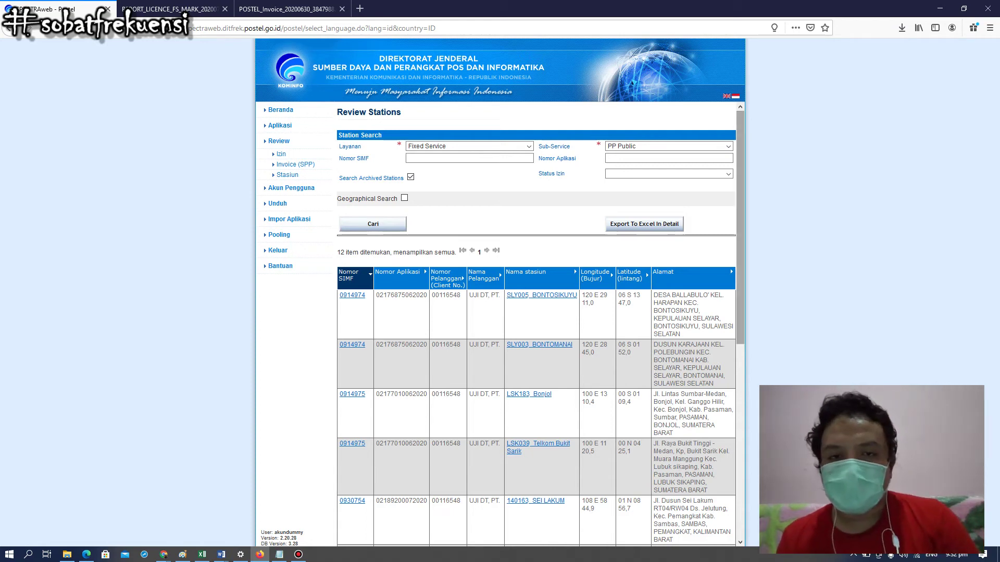
scroll(537, 323, "down", 7)
scroll(536, 324, "up", 6)
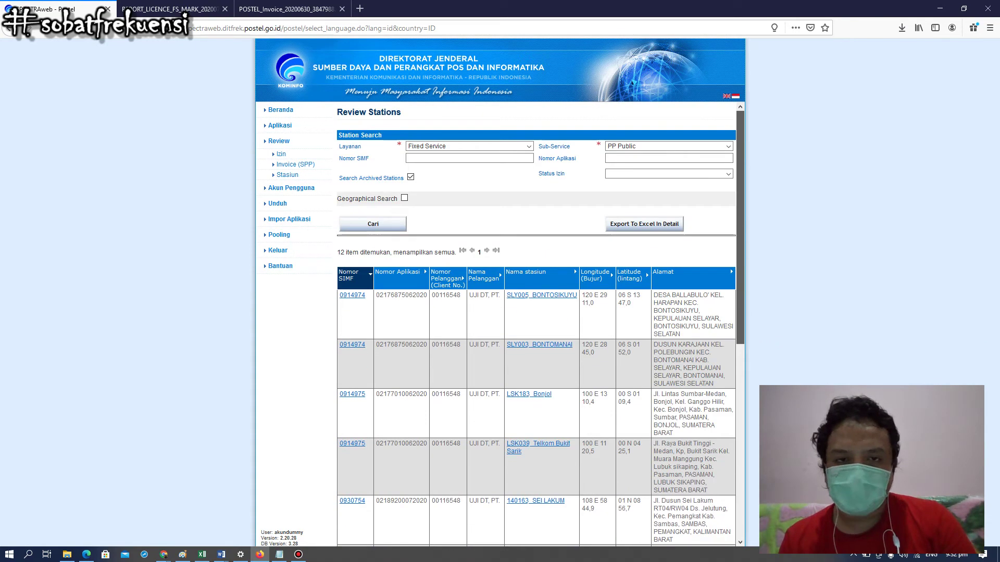
scroll(536, 324, "down", 5)
scroll(536, 324, "down", 2)
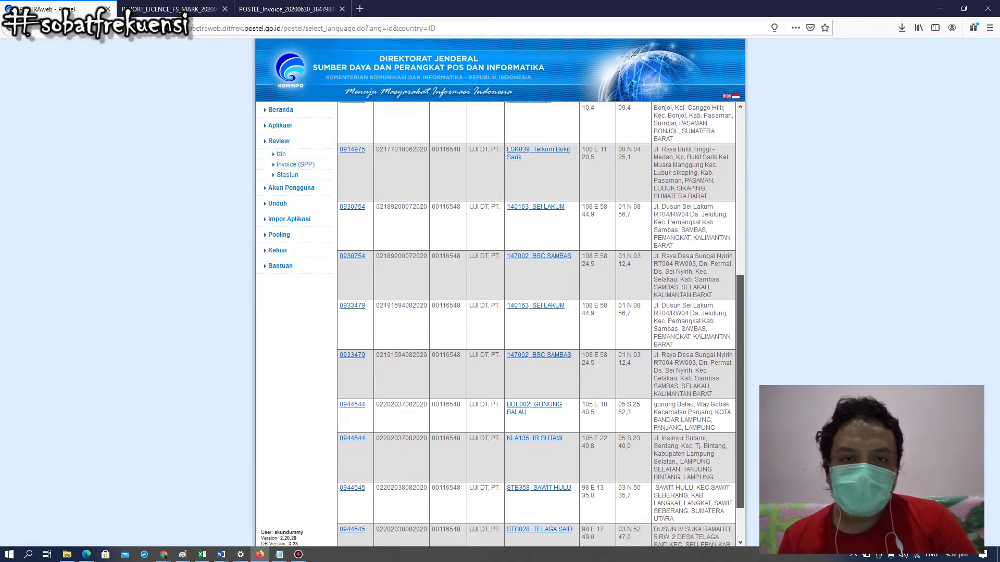
scroll(536, 324, "up", 2)
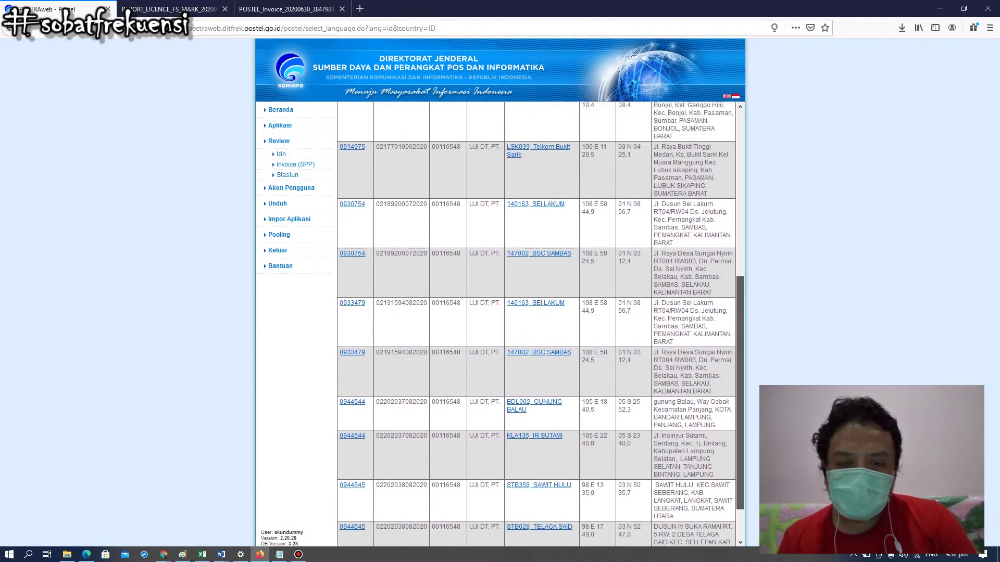